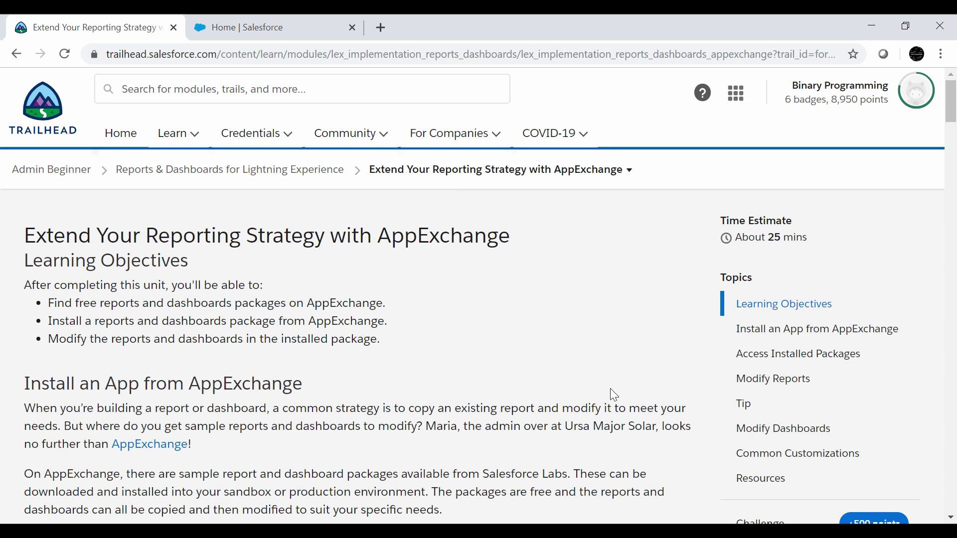
# Step: Jump to the Modify an AppExchange Dashboard challenge and read its package ID and Billing City requirements
pyautogui.scroll(-1, 613, 395)
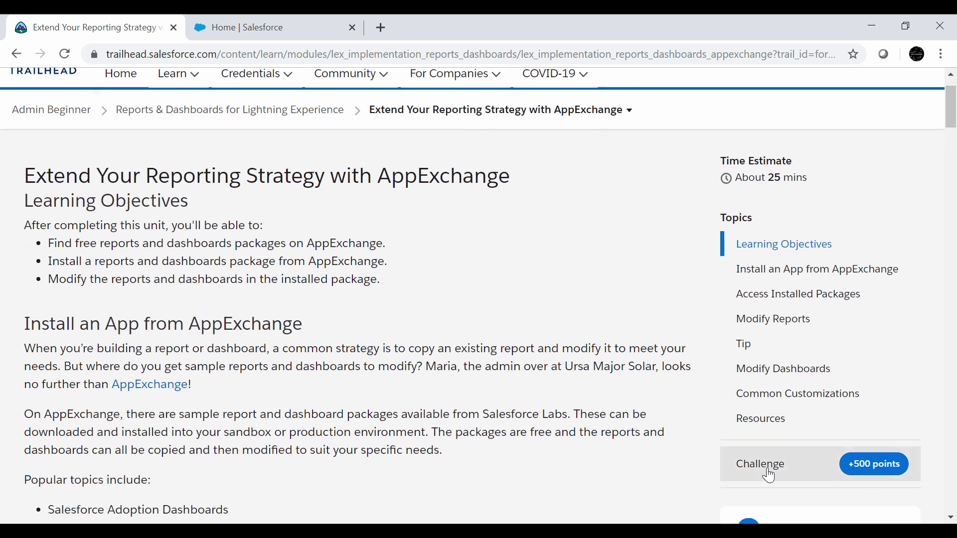
pyautogui.click(769, 471)
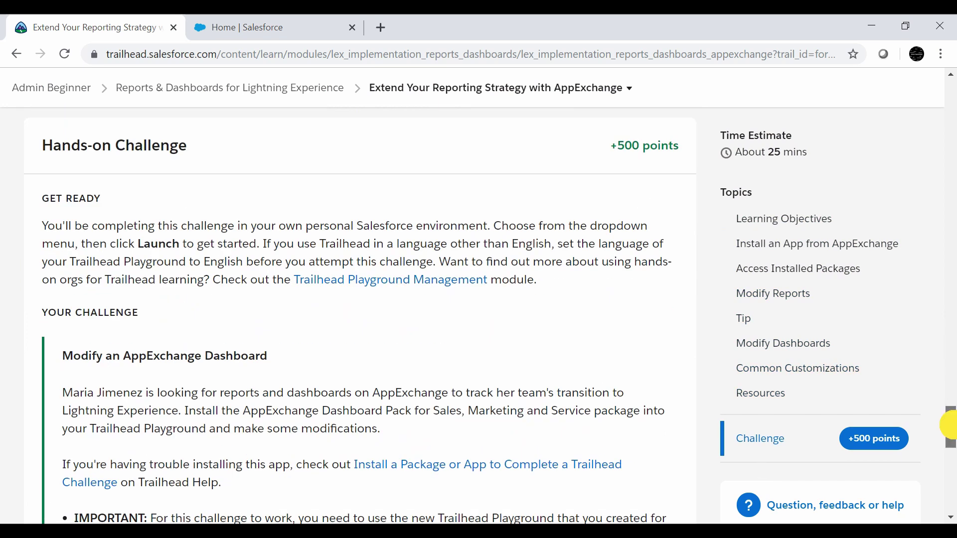
pyautogui.moveTo(951, 429); pyautogui.dragTo(953, 439)
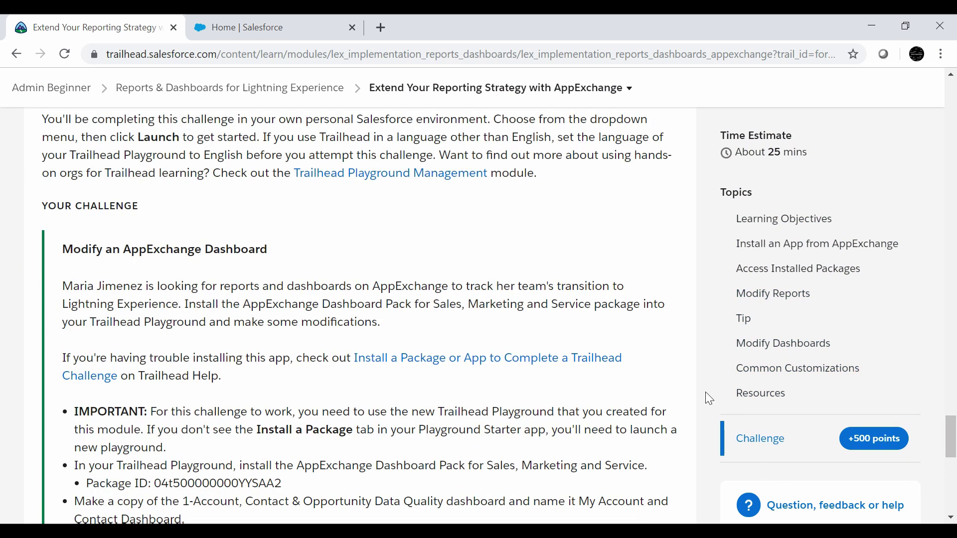
pyautogui.scroll(-1, 708, 399)
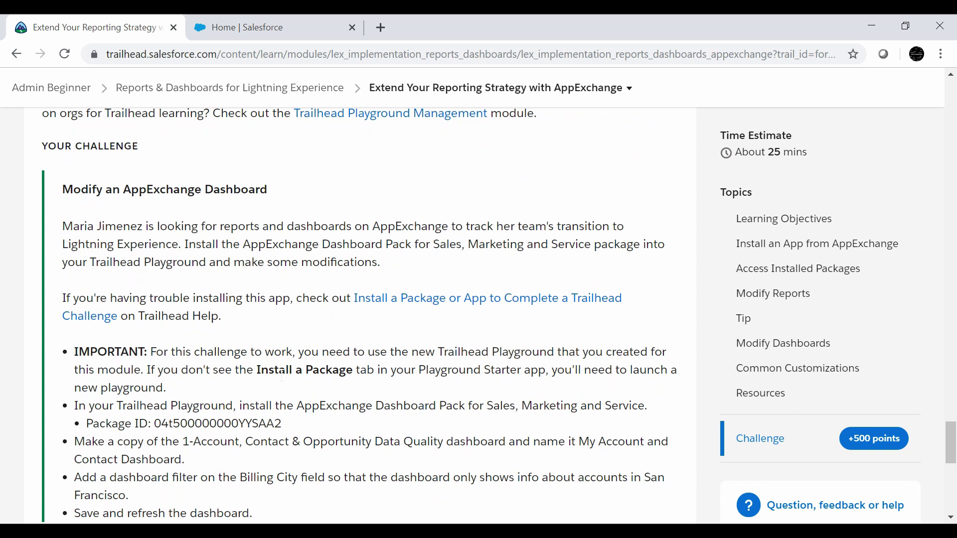
pyautogui.moveTo(280, 372); pyautogui.dragTo(360, 371)
pyautogui.click(465, 389)
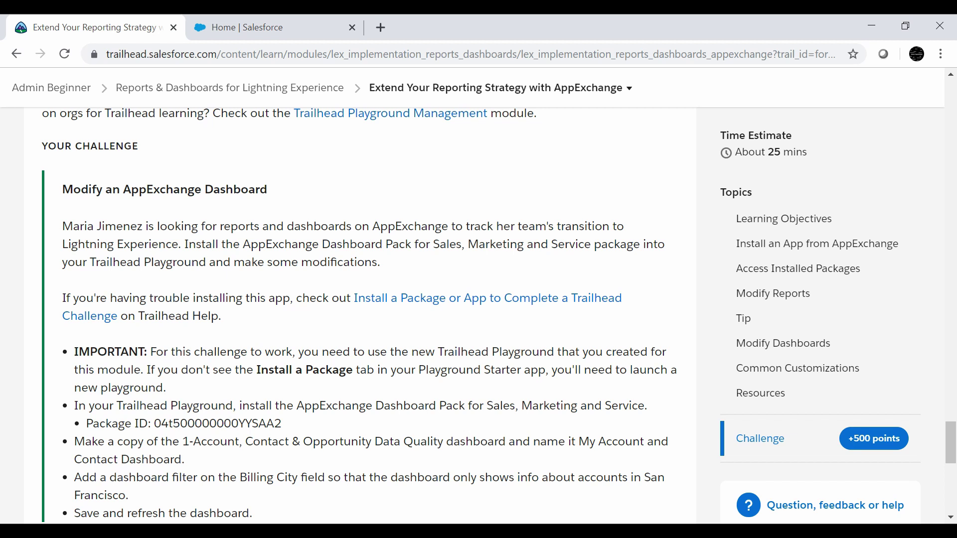
# Step: In the Salesforce org, open the AppExchange marketplace from the App Launcher's View All list
pyautogui.click(230, 21)
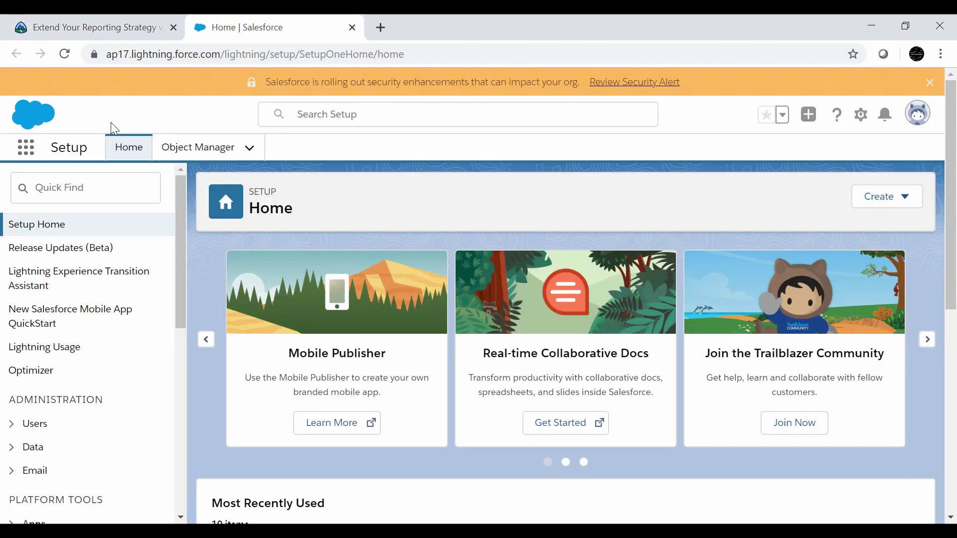
pyautogui.click(38, 153)
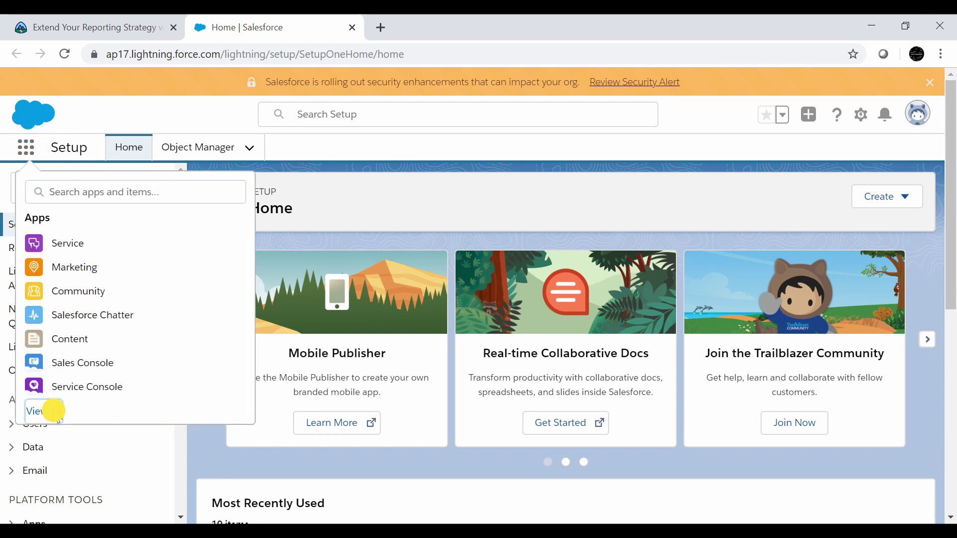
pyautogui.click(54, 413)
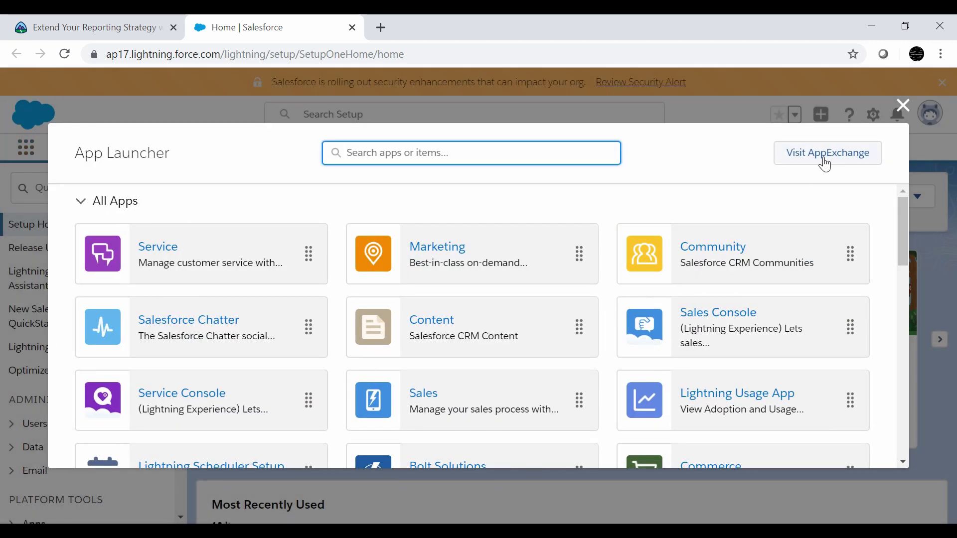
pyautogui.click(825, 158)
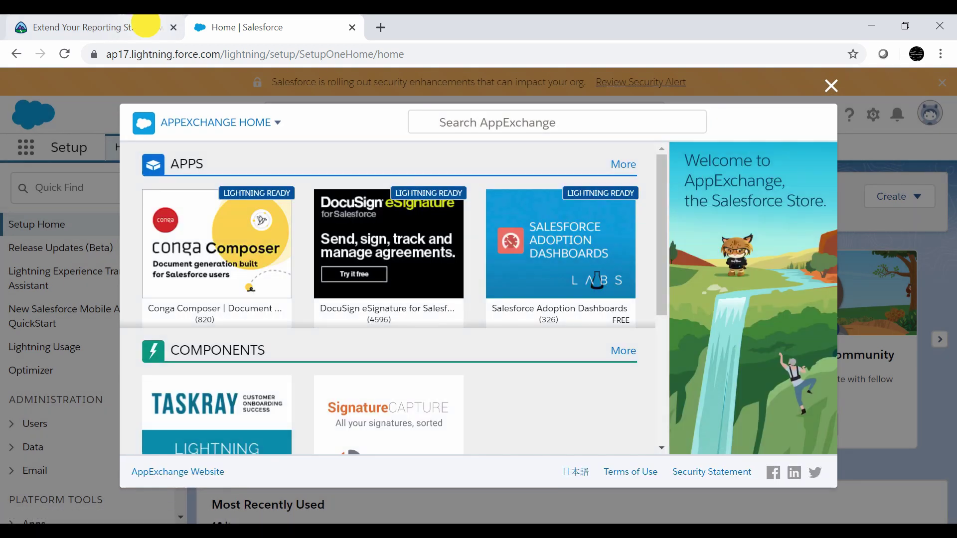
# Step: Search AppExchange for package ID 04t500000000YYSAA2 copied from the Trailhead challenge
pyautogui.click(147, 28)
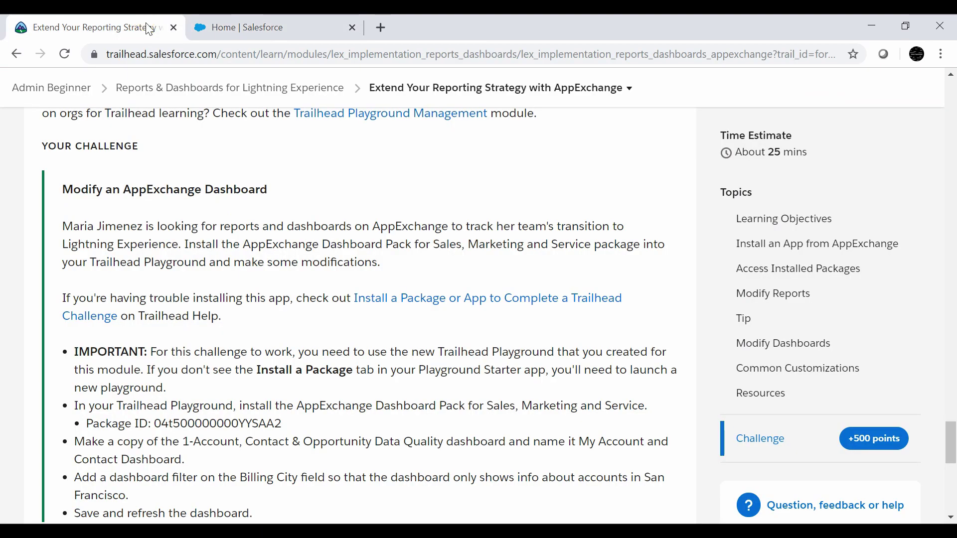
pyautogui.moveTo(154, 424); pyautogui.dragTo(282, 423)
pyautogui.hotkey('ctrl', 'c')
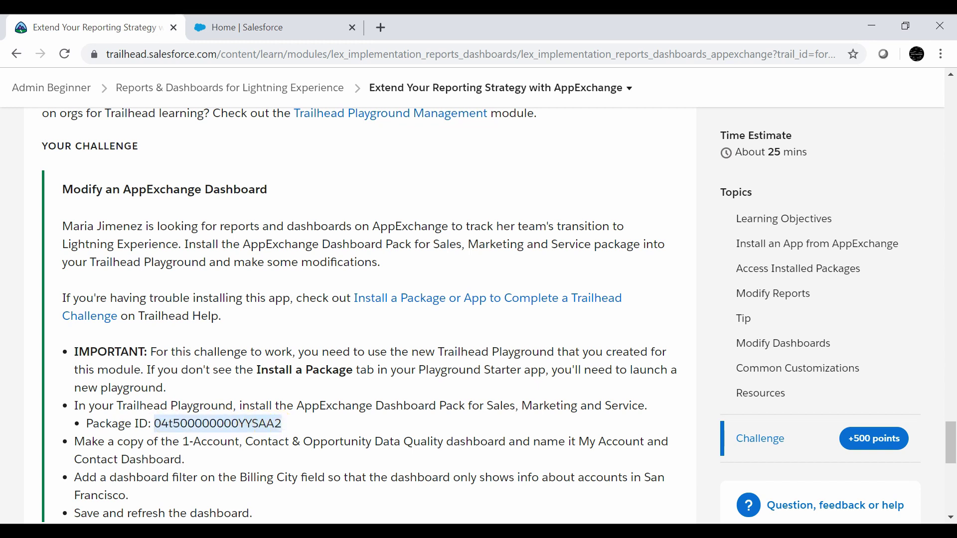
pyautogui.click(214, 20)
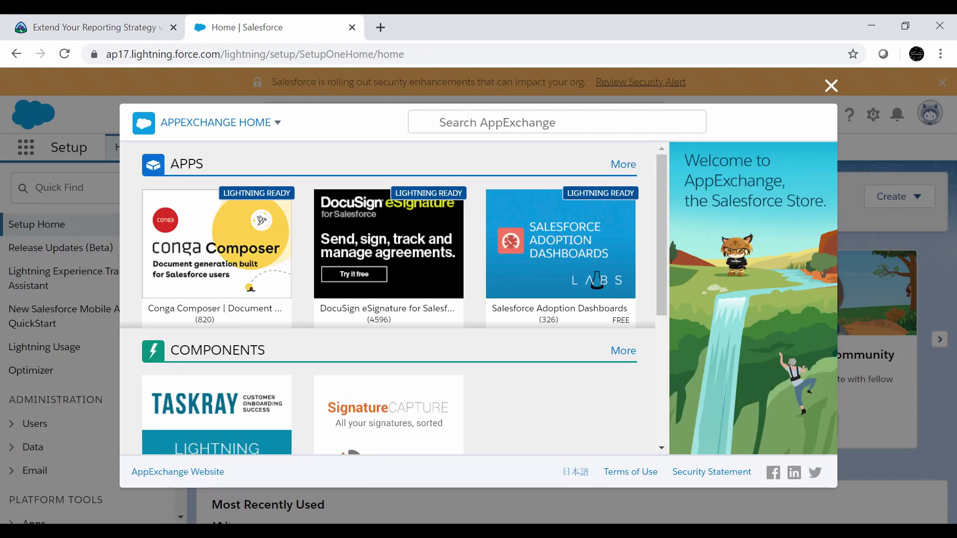
pyautogui.click(472, 123)
pyautogui.hotkey('ctrl', 'v')
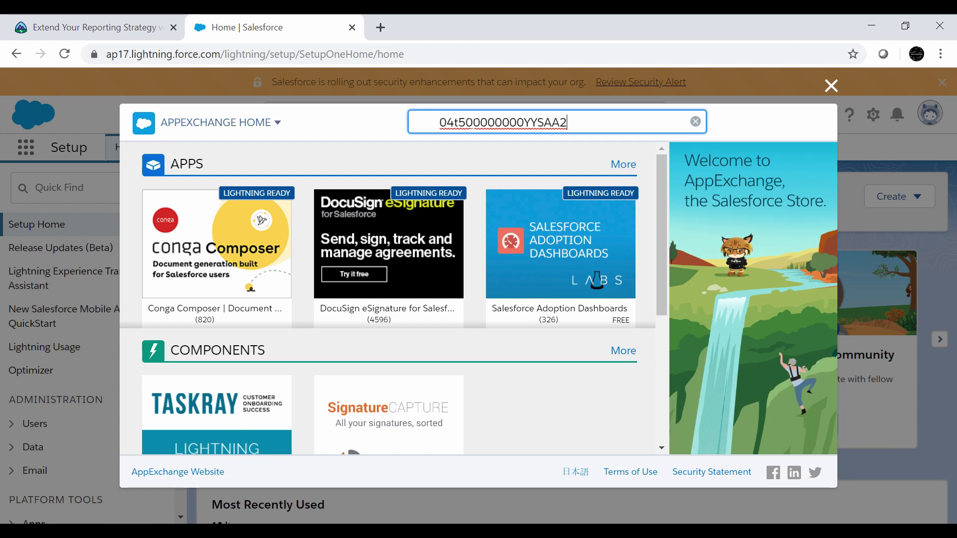
pyautogui.press('Return')
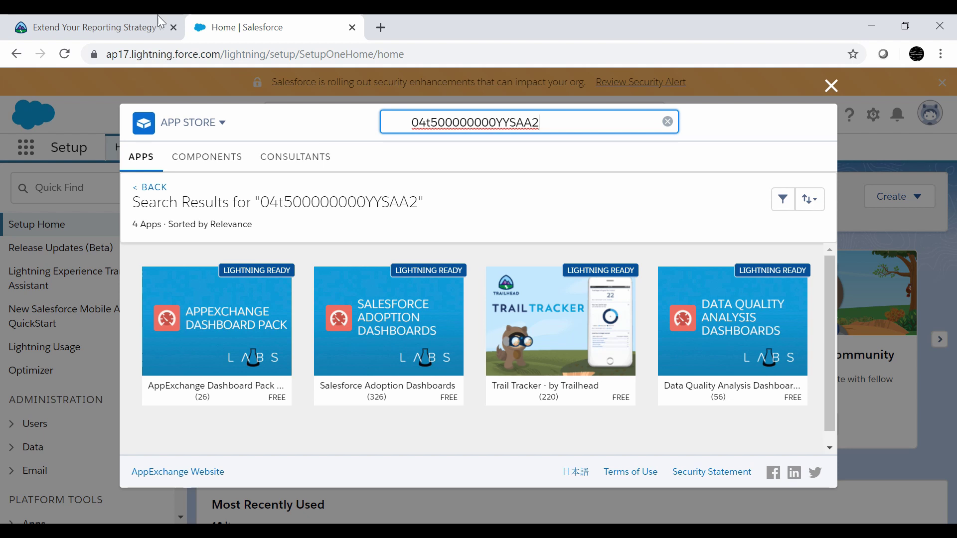
# Step: Compare the Dashboard Pack search results with the challenge text, then return to Trailhead
pyautogui.click(91, 23)
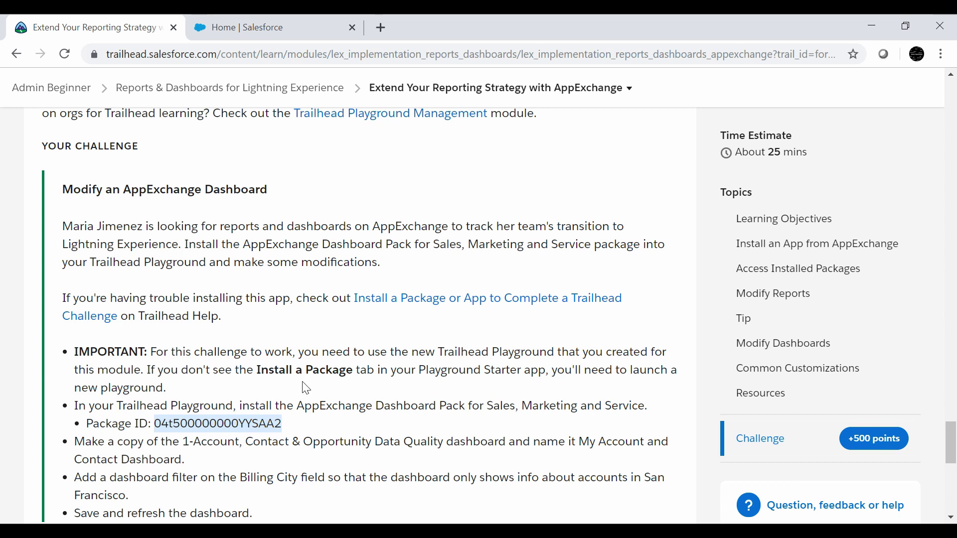
pyautogui.click(211, 31)
pyautogui.moveTo(218, 329)
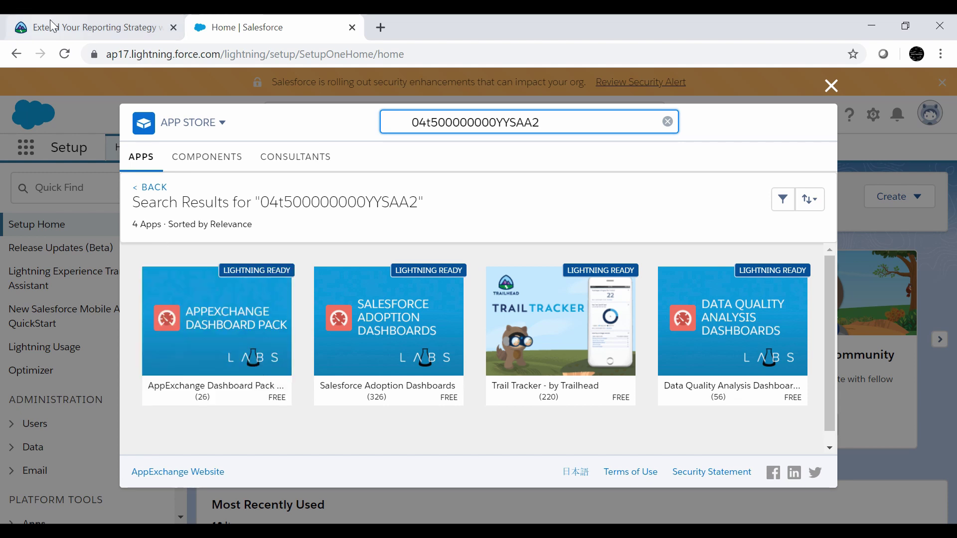
pyautogui.click(135, 15)
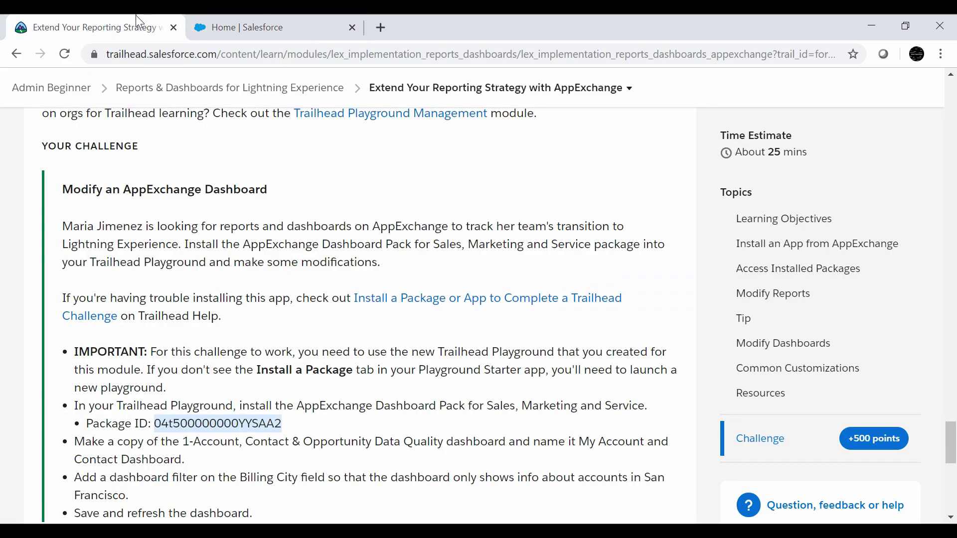
pyautogui.click(236, 457)
pyautogui.scroll(-1, 236, 456)
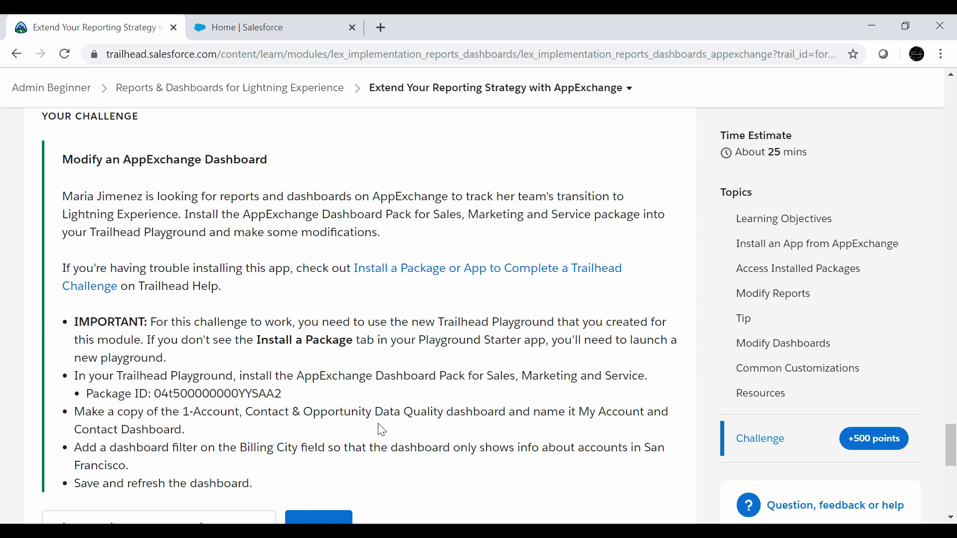
# Step: Close AppExchange and open Dashboards by searching 'dash' in the App Launcher
pyautogui.click(253, 28)
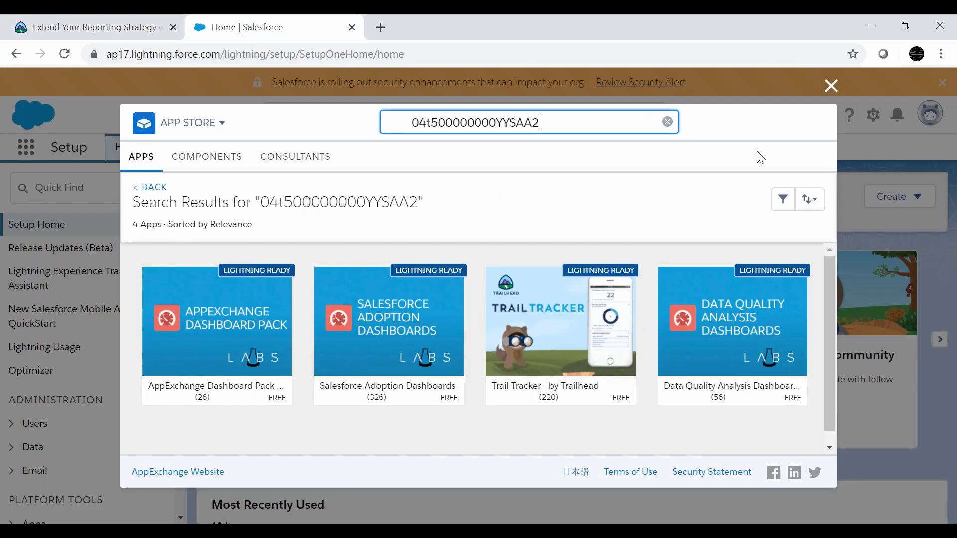
pyautogui.click(829, 94)
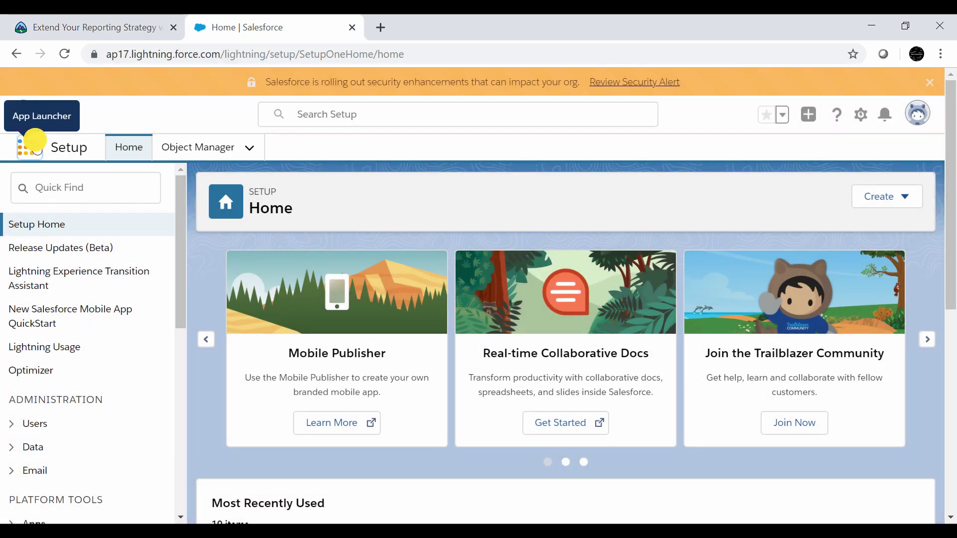
pyautogui.click(34, 140)
pyautogui.write('dash')
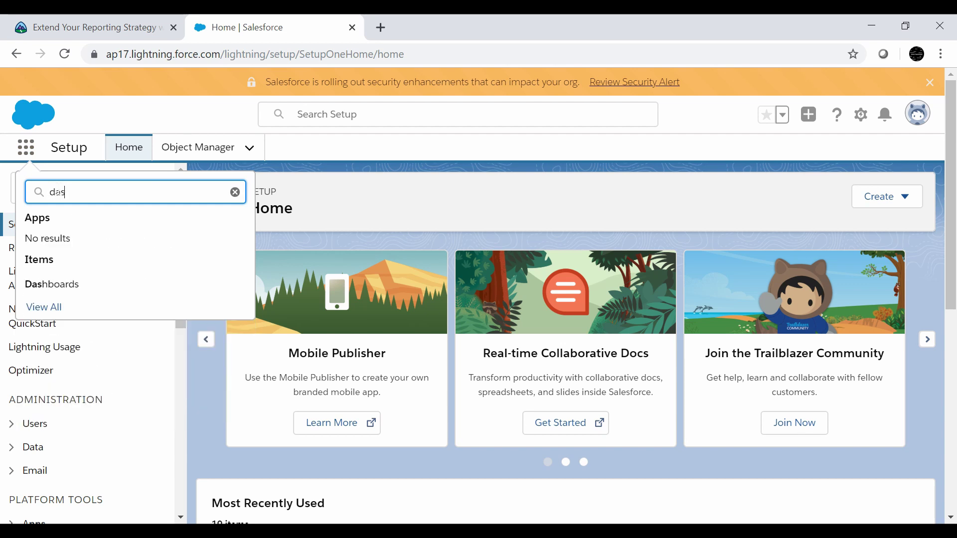
pyautogui.click(64, 284)
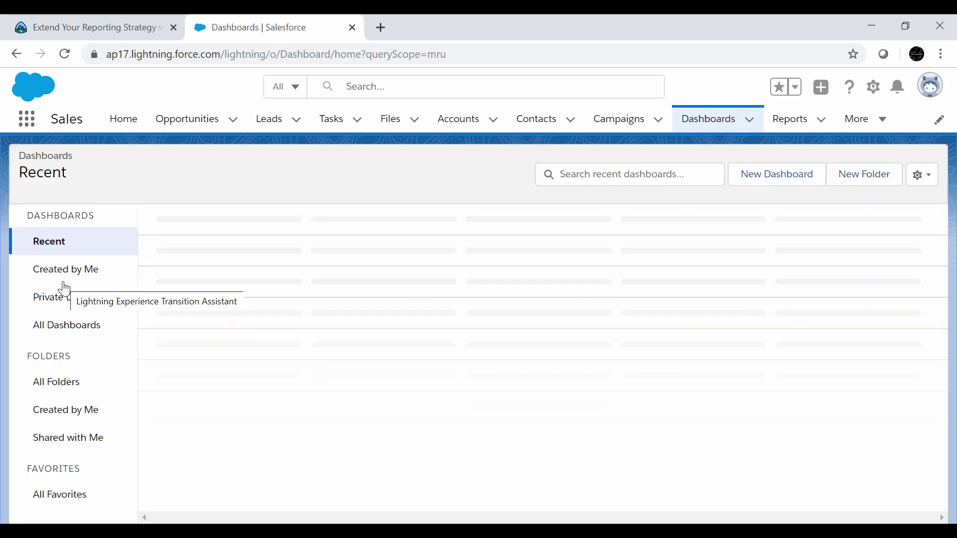
# Step: Open the 1-Account, Contact & Opportunity Data Quality dashboard from the All Dashboards list
pyautogui.click(70, 326)
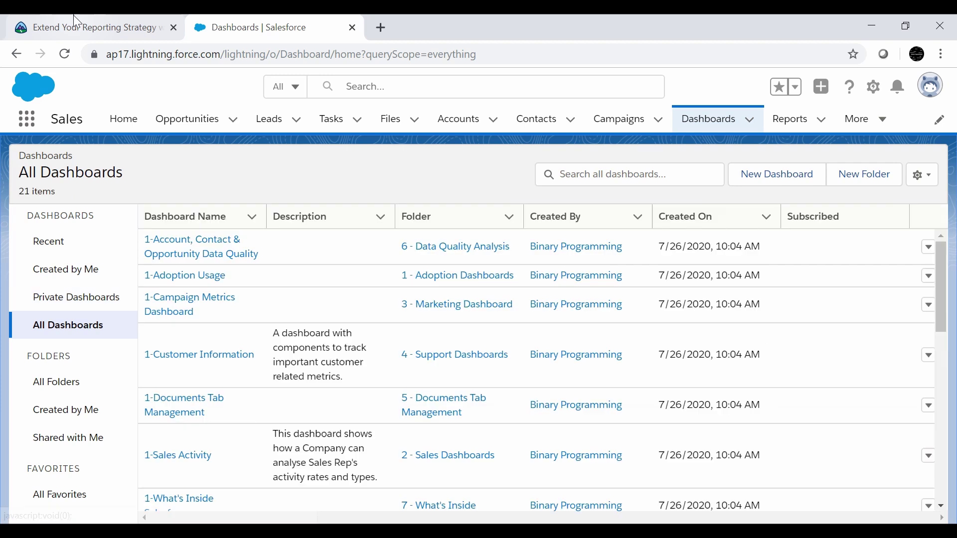
pyautogui.click(73, 16)
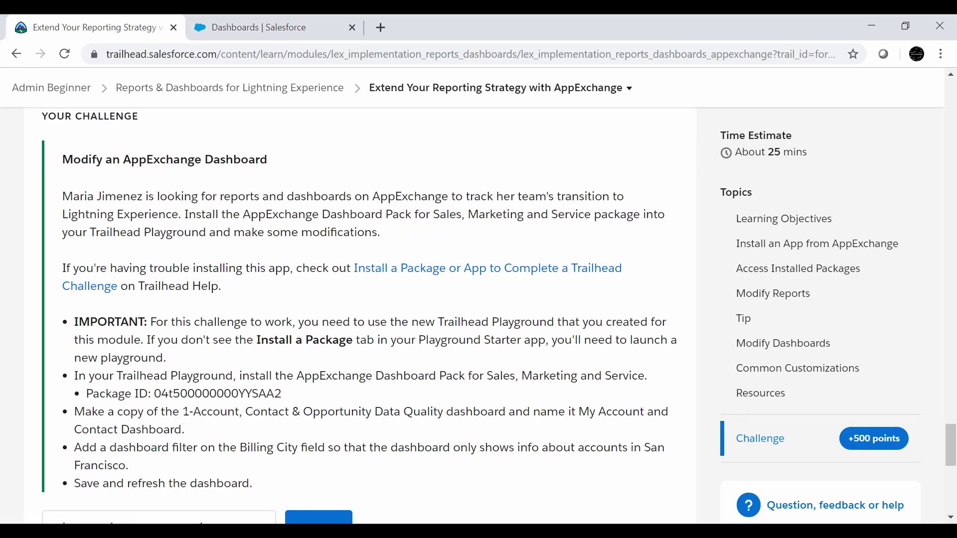
pyautogui.click(278, 17)
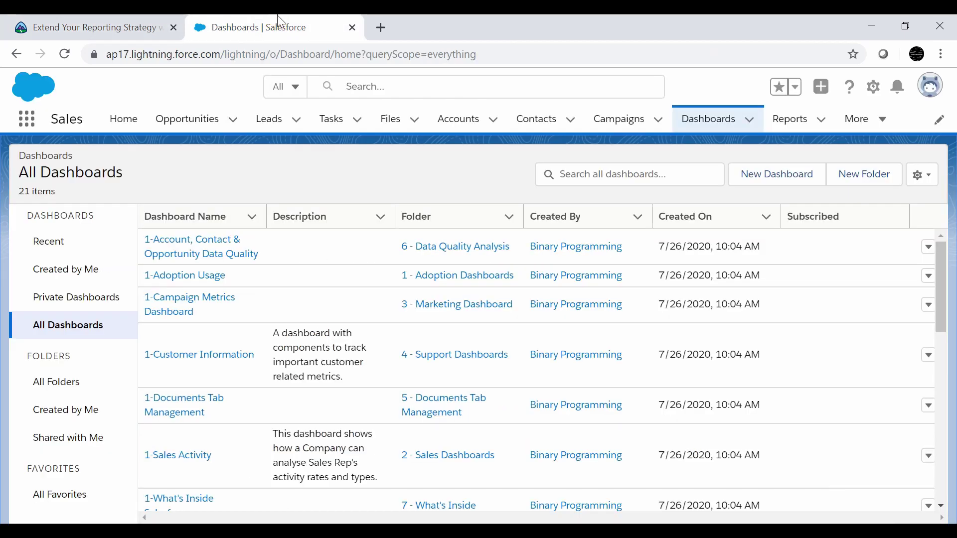
pyautogui.click(210, 261)
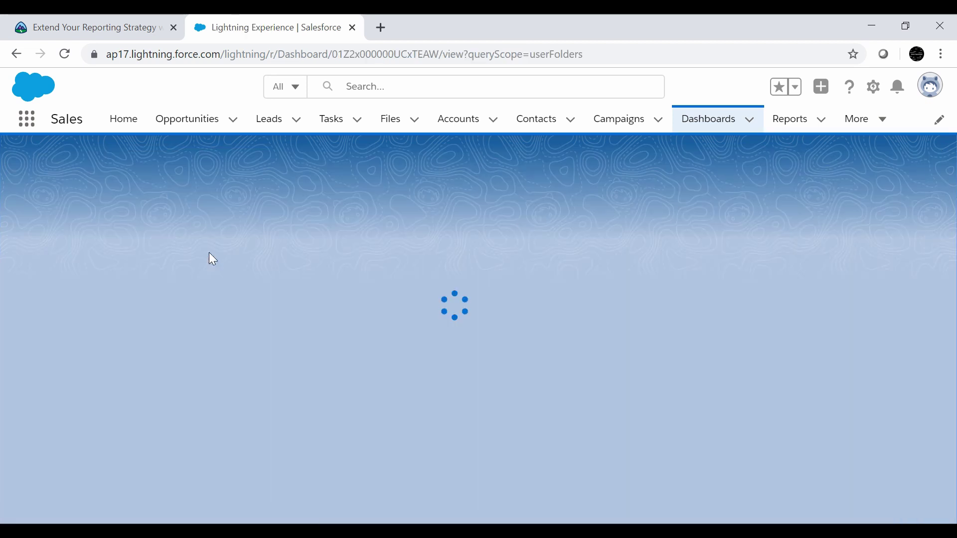
pyautogui.click(138, 16)
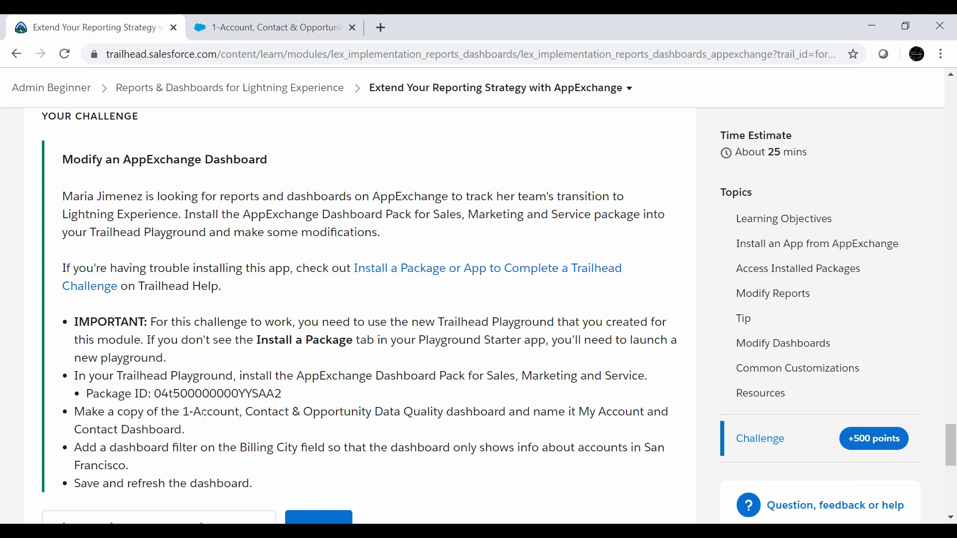
pyautogui.click(259, 25)
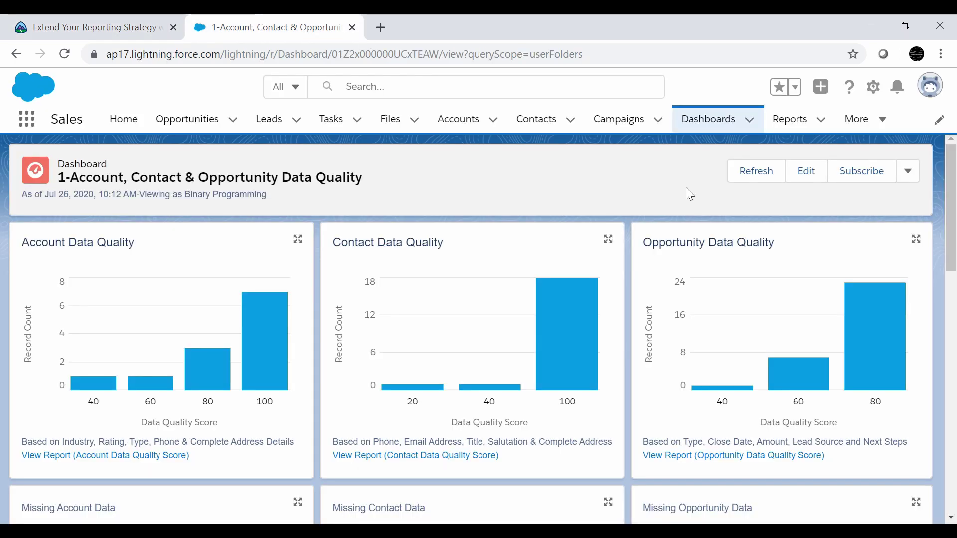
# Step: Put the data quality dashboard into edit mode and choose Save As
pyautogui.click(815, 176)
pyautogui.click(691, 421)
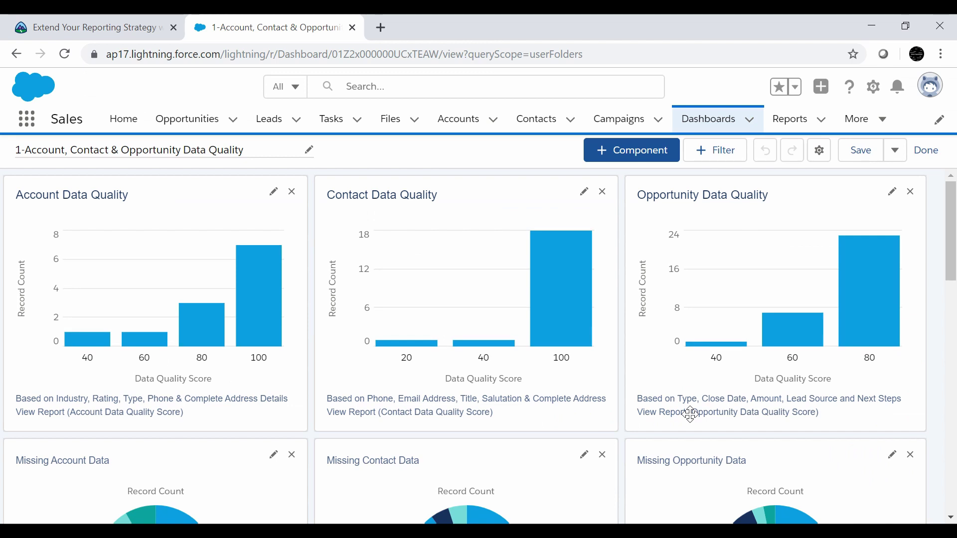
pyautogui.click(898, 158)
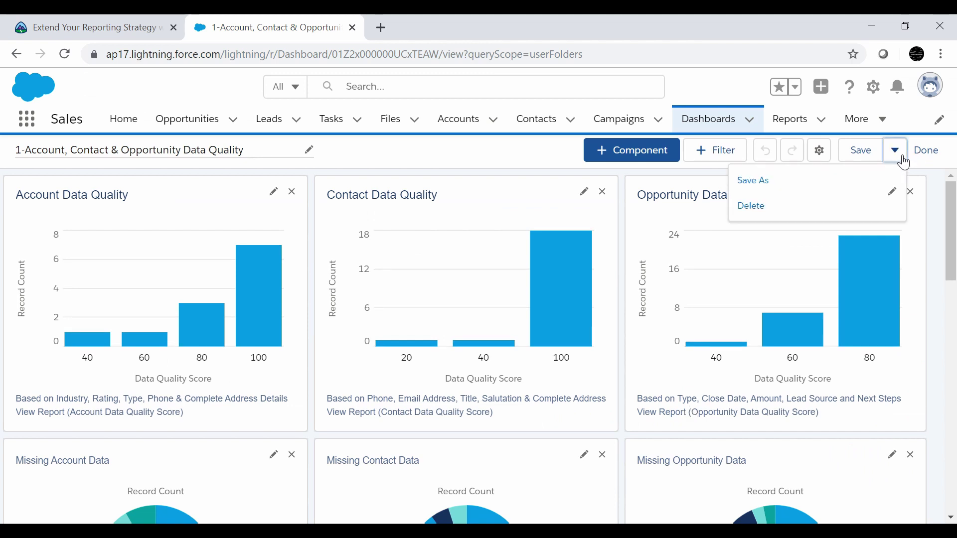
pyautogui.click(770, 184)
# Step: Name the copy 'My Account and Contact Dashboard' in folder 6 - Data Quality Analysis and create it
pyautogui.click(182, 27)
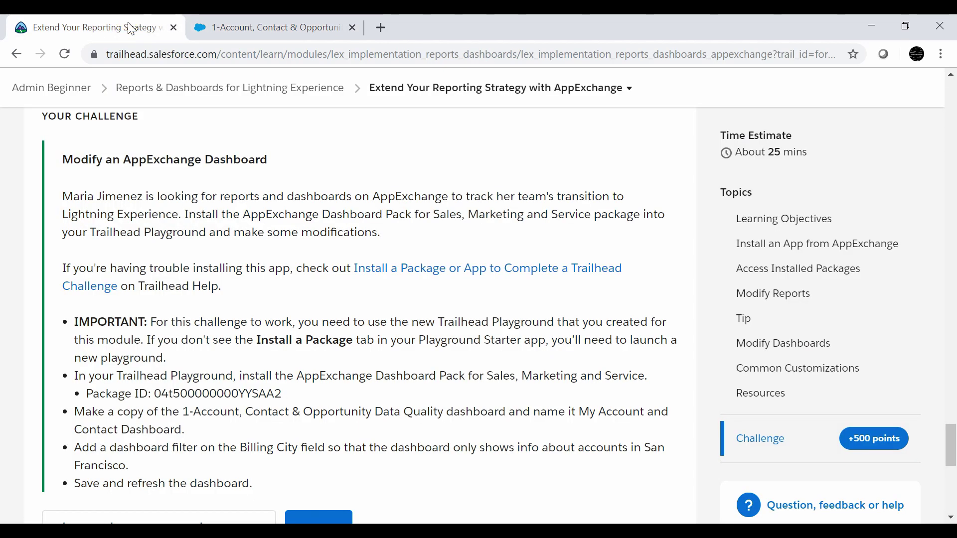
pyautogui.moveTo(579, 412); pyautogui.dragTo(181, 429)
pyautogui.hotkey('ctrl', 'c')
pyautogui.click(268, 18)
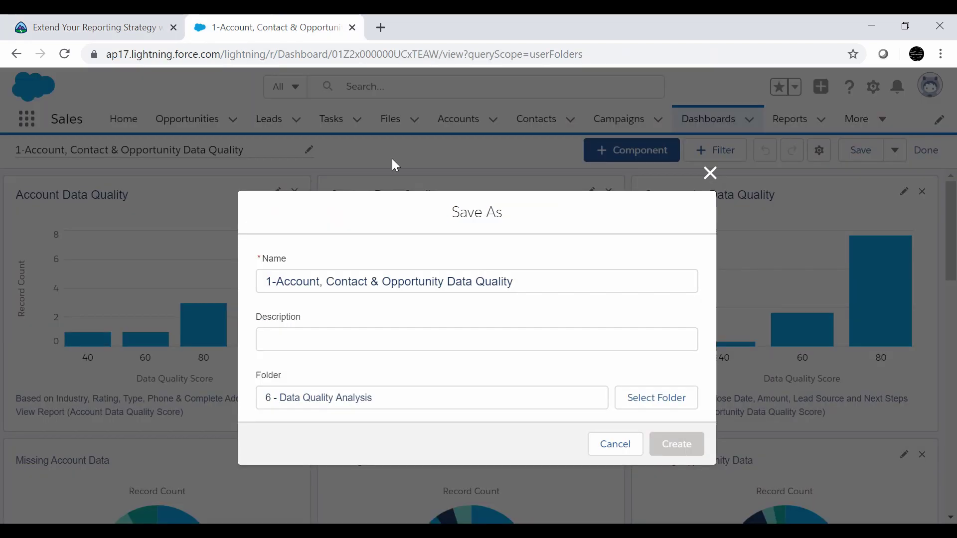
pyautogui.doubleClick(522, 282)
pyautogui.hotkey('ctrl', 'a')
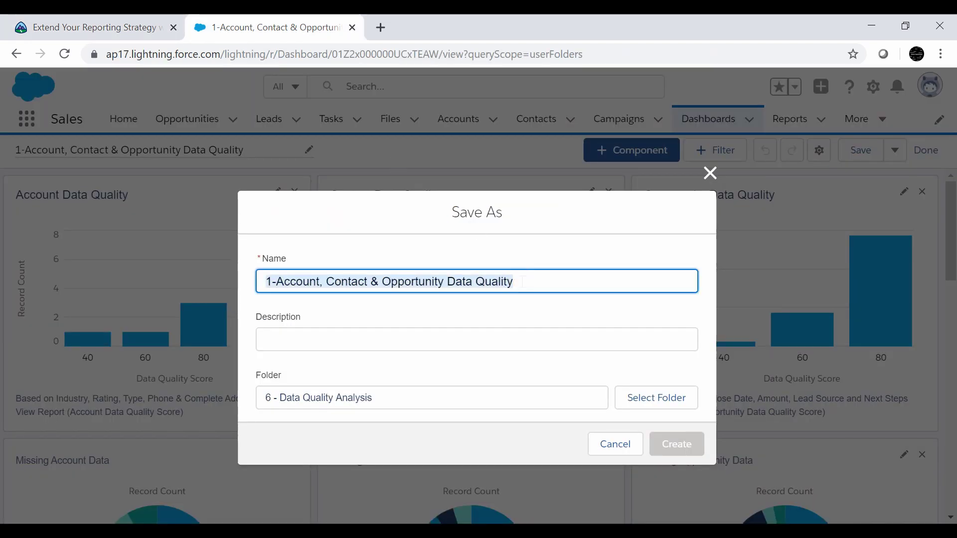
pyautogui.hotkey('ctrl', 'v')
pyautogui.click(543, 329)
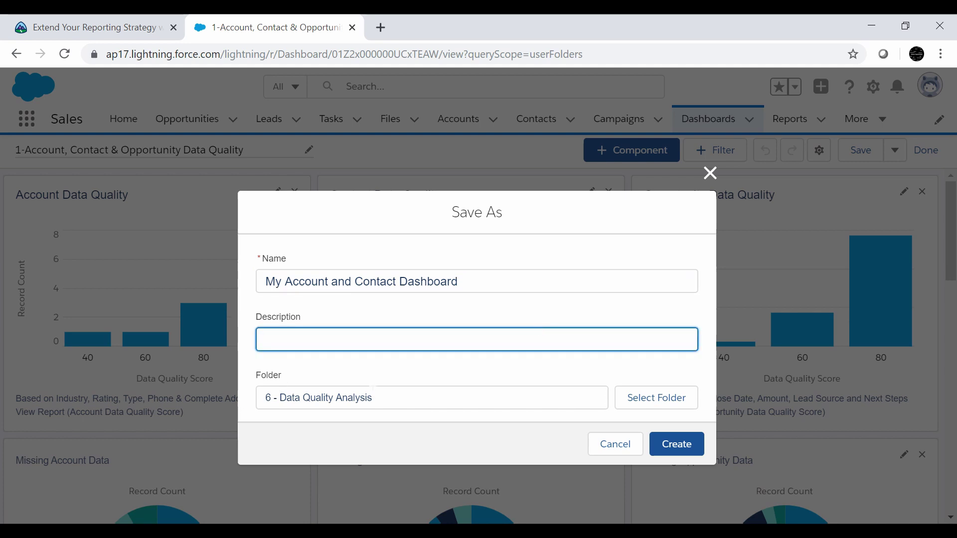
pyautogui.click(633, 404)
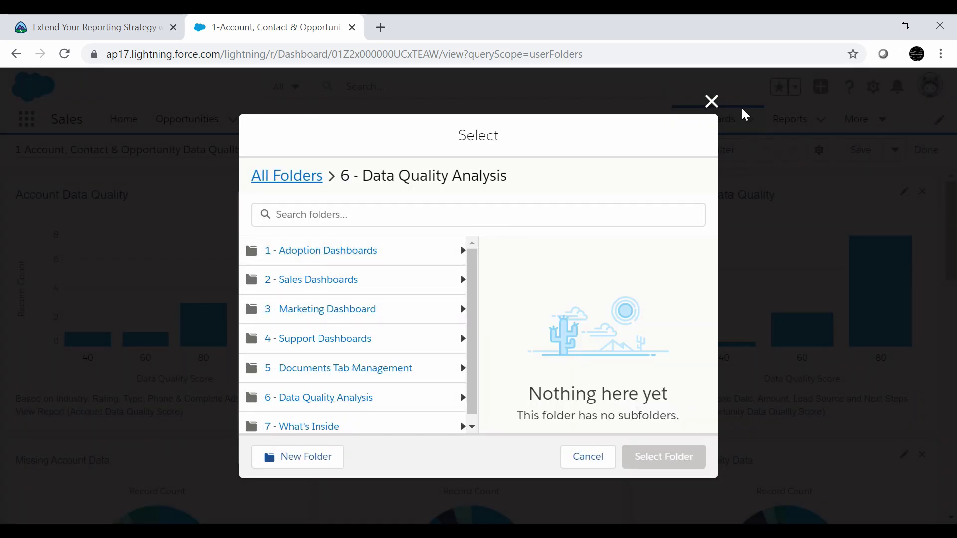
pyautogui.click(713, 102)
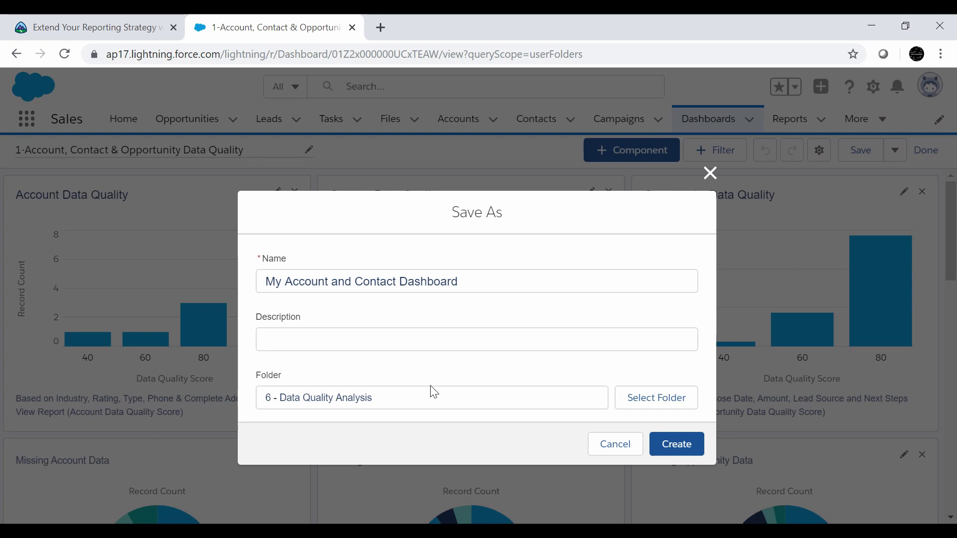
pyautogui.click(676, 445)
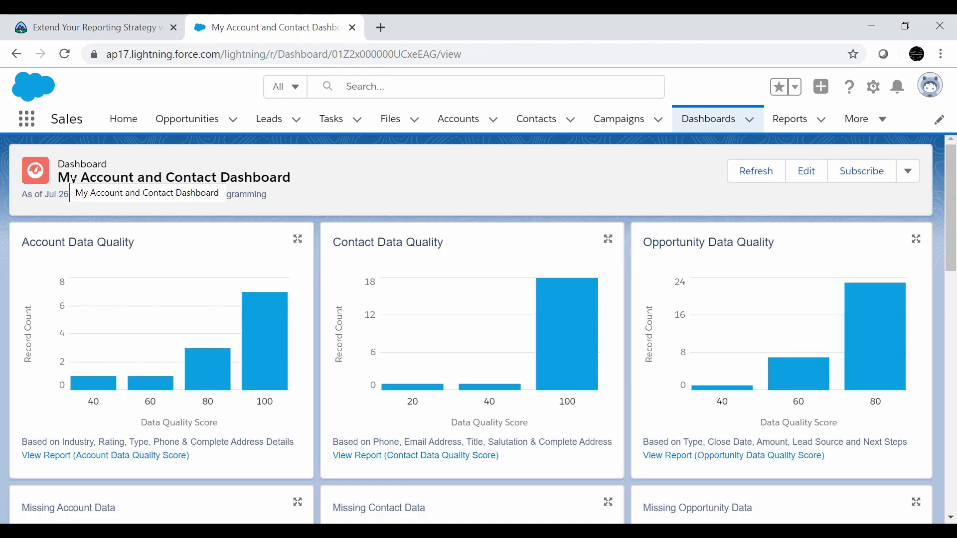
# Step: Edit My Account and Contact Dashboard and open its Add Filter dialog
pyautogui.click(130, 15)
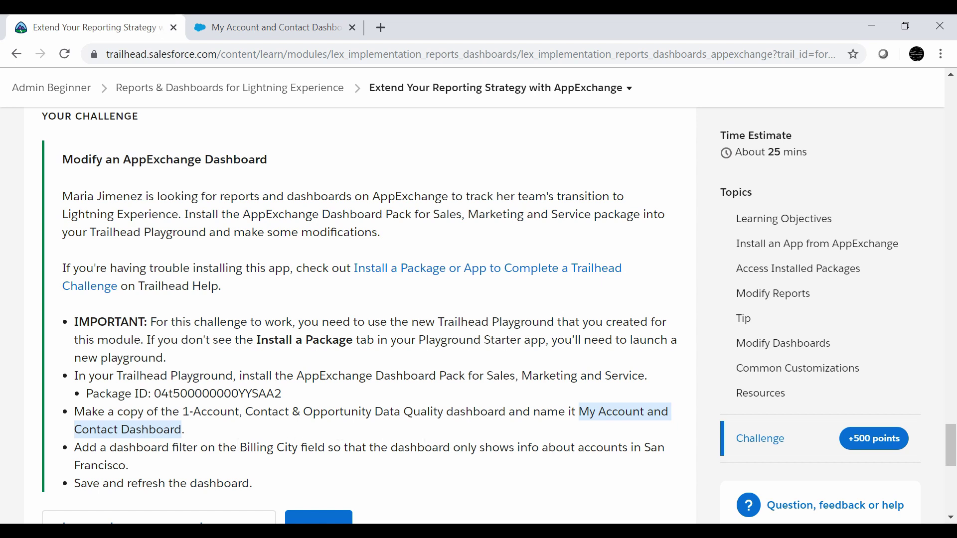
pyautogui.click(288, 16)
pyautogui.click(805, 172)
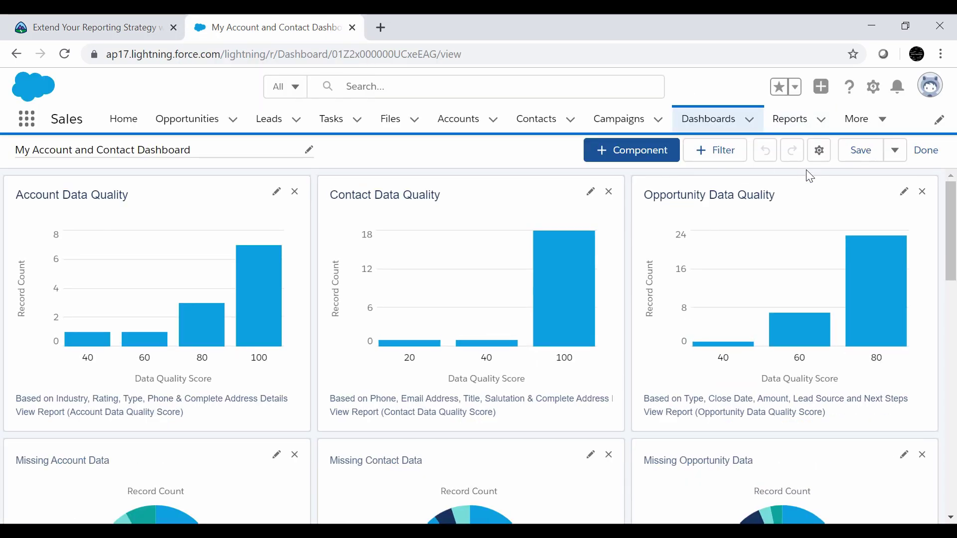
pyautogui.click(713, 165)
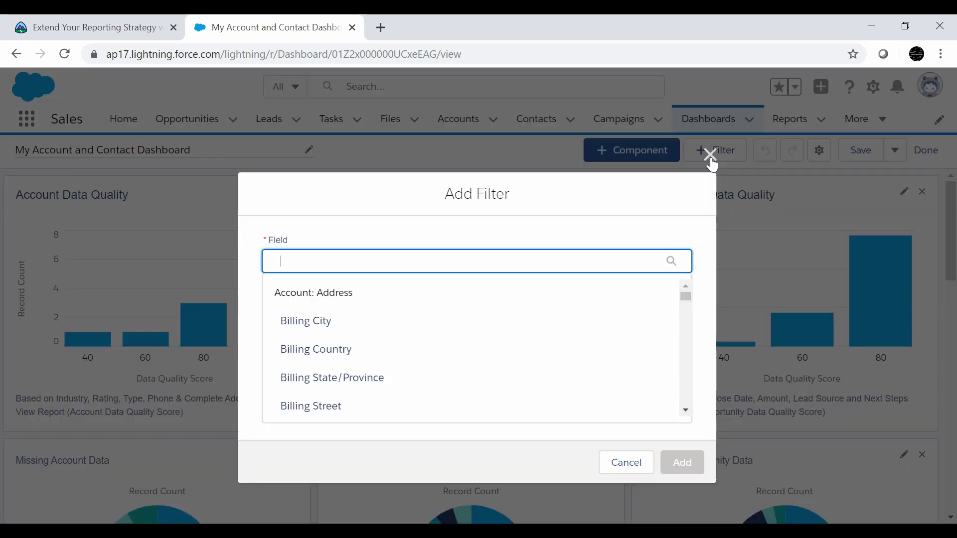
# Step: Choose Billing City as the filter field and start adding a filter value
pyautogui.click(133, 25)
pyautogui.click(253, 22)
pyautogui.click(342, 326)
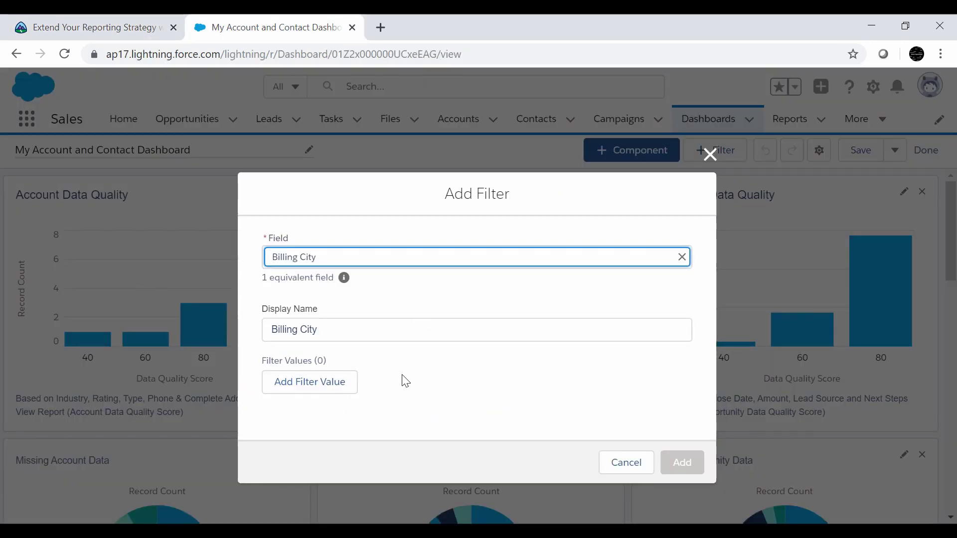
pyautogui.click(312, 384)
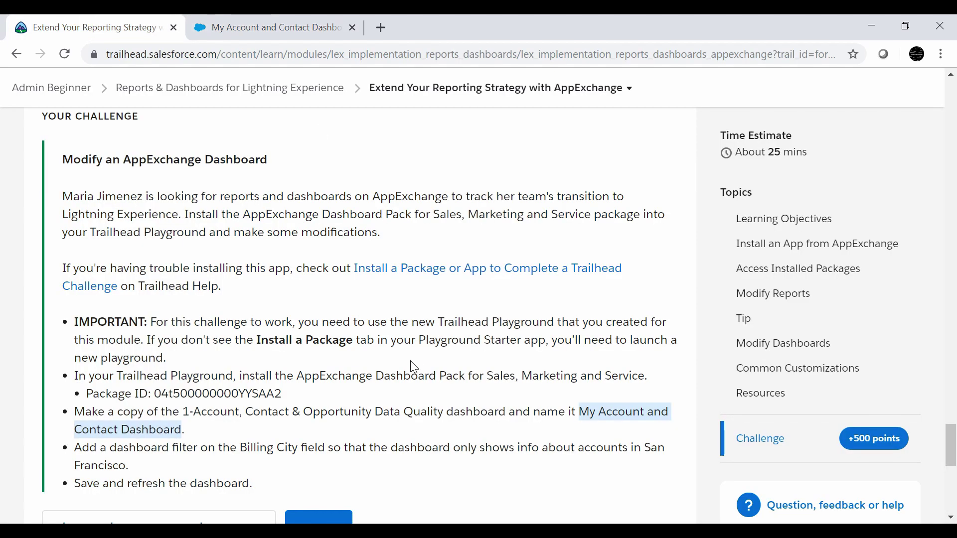
# Step: Enter San Francisco as the value, apply it, and add the Billing City filter
pyautogui.click(452, 432)
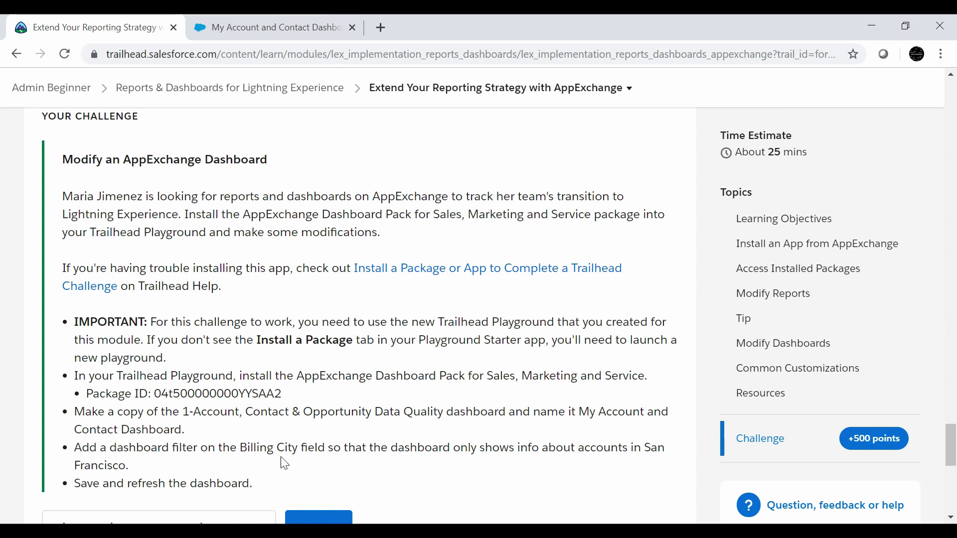
pyautogui.moveTo(644, 448); pyautogui.dragTo(127, 465)
pyautogui.hotkey('ctrl', 'c')
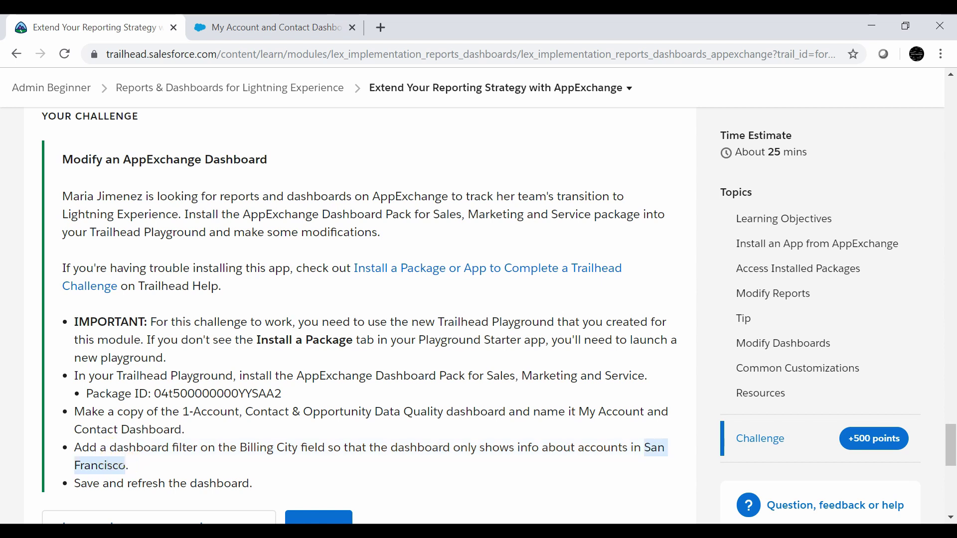
pyautogui.click(291, 18)
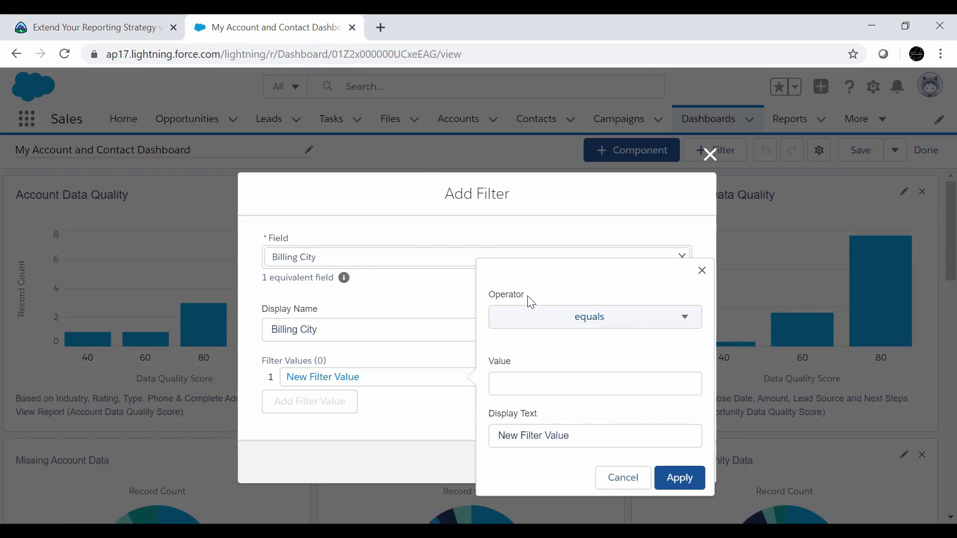
pyautogui.click(581, 382)
pyautogui.hotkey('ctrl', 'v')
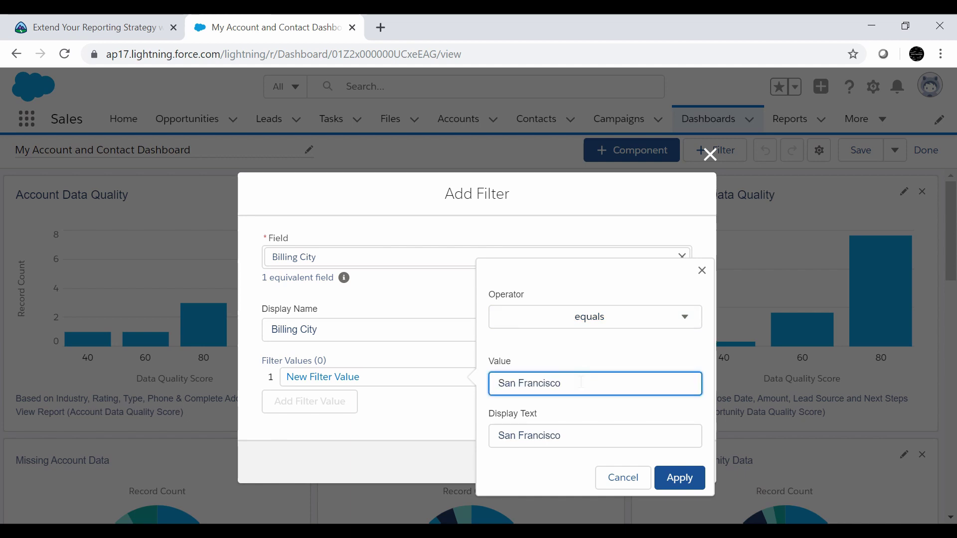
pyautogui.click(679, 480)
pyautogui.click(683, 469)
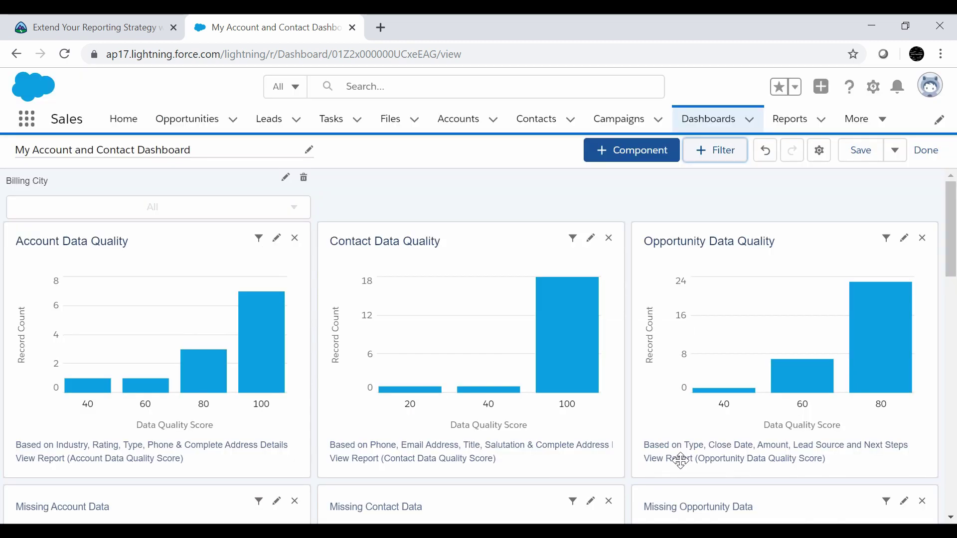
# Step: Save the filtered dashboard, exit edit mode, and refresh its data
pyautogui.click(861, 166)
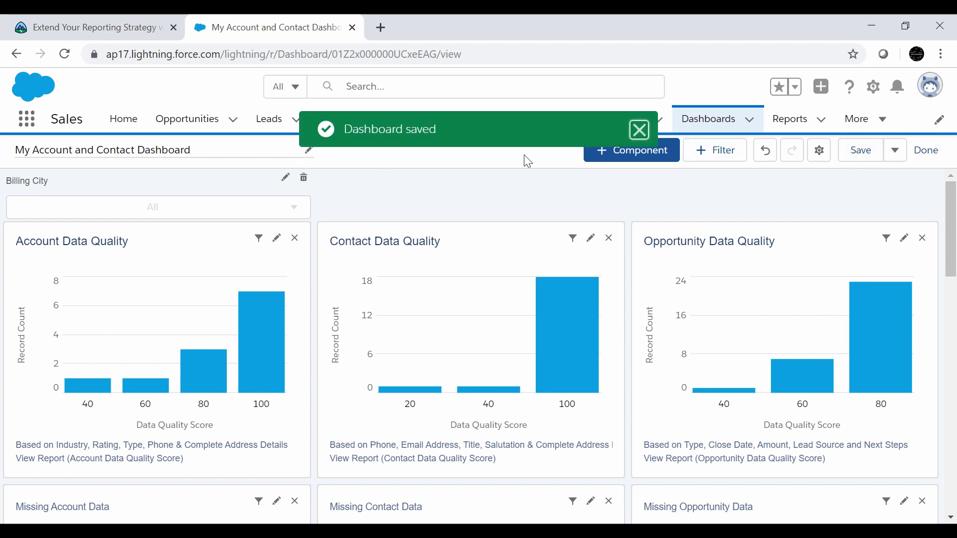
pyautogui.click(98, 24)
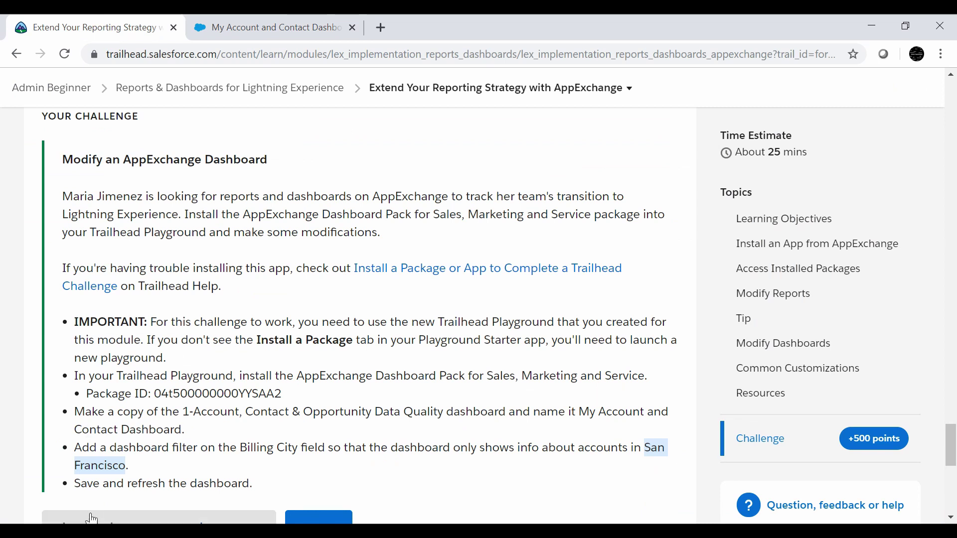
pyautogui.click(235, 26)
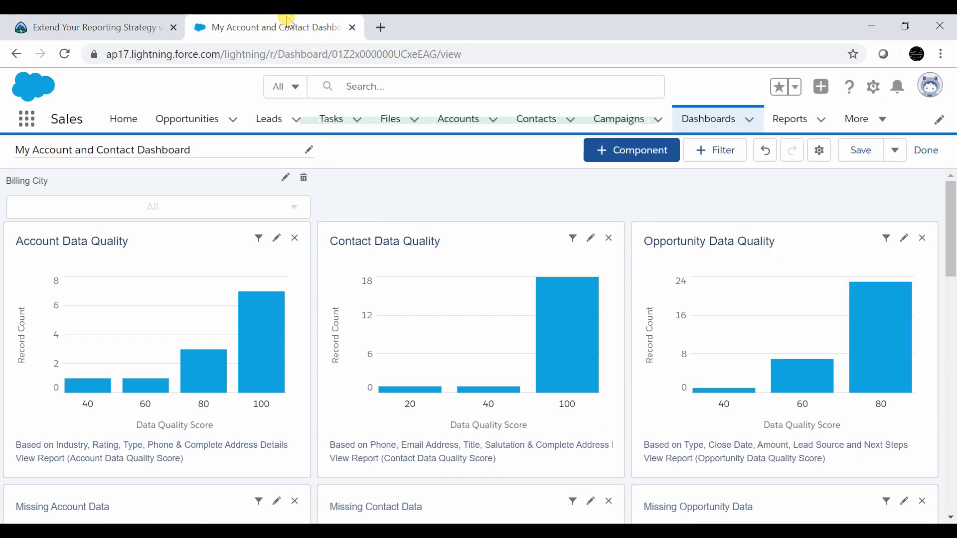
pyautogui.click(930, 151)
pyautogui.click(759, 169)
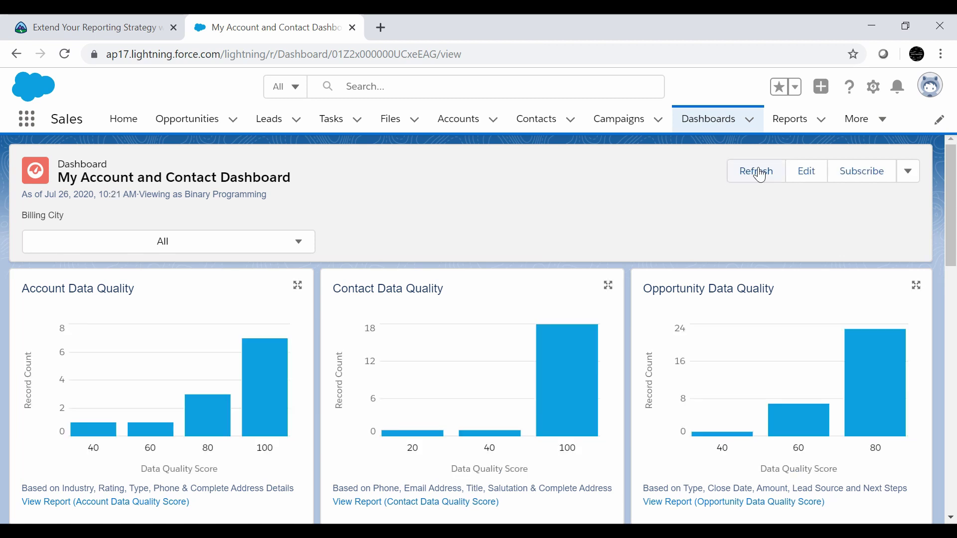
# Step: Back on Trailhead, run Check Challenge to Earn 500 Points for the AppExchange dashboard challenge
pyautogui.click(188, 20)
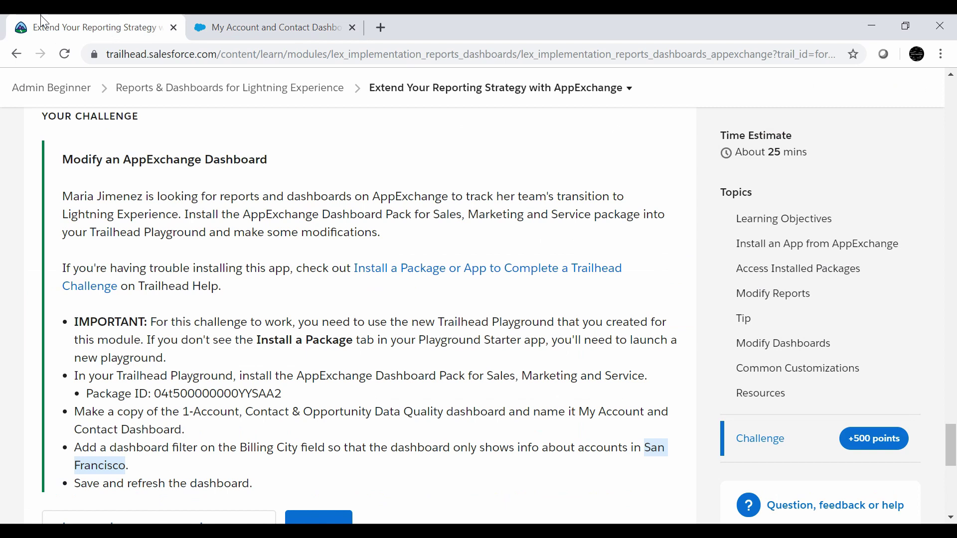
pyautogui.scroll(-3, 366, 390)
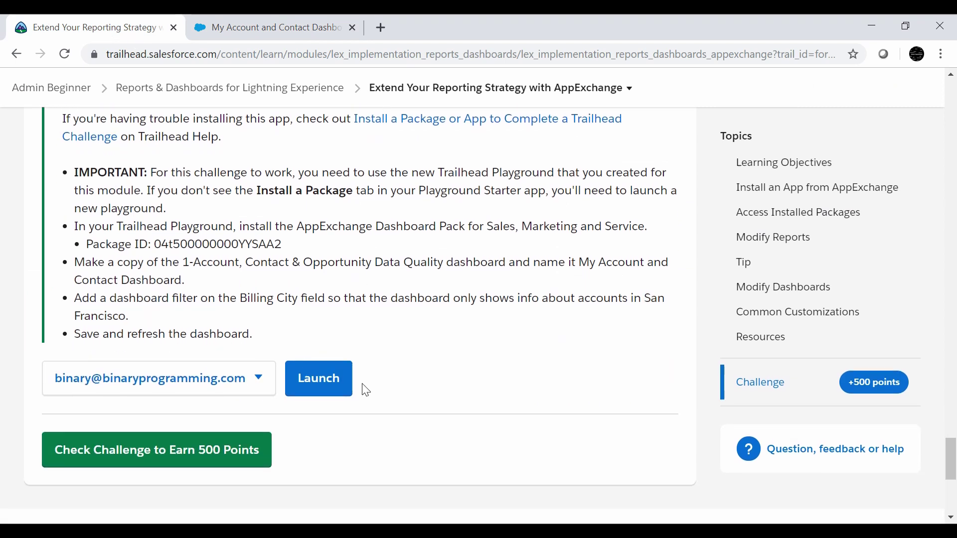
pyautogui.click(192, 451)
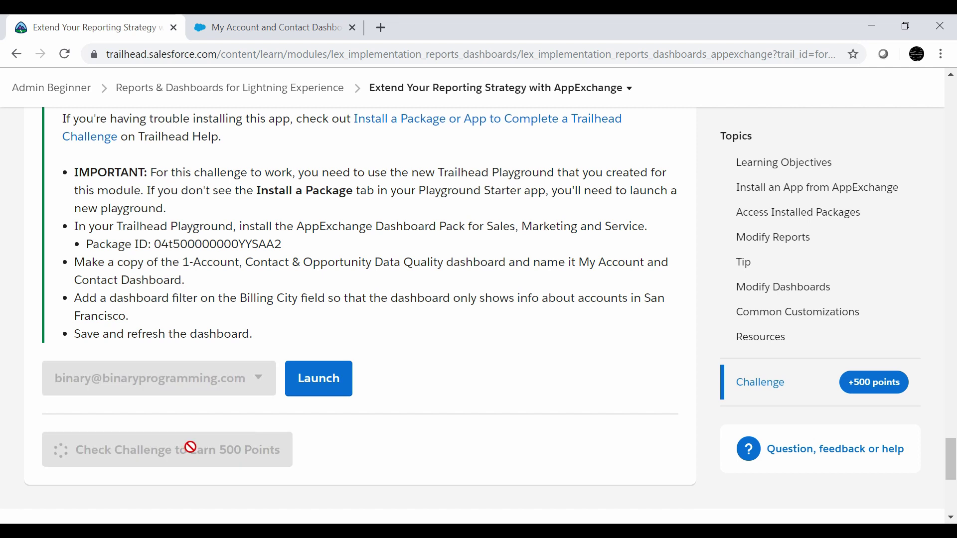